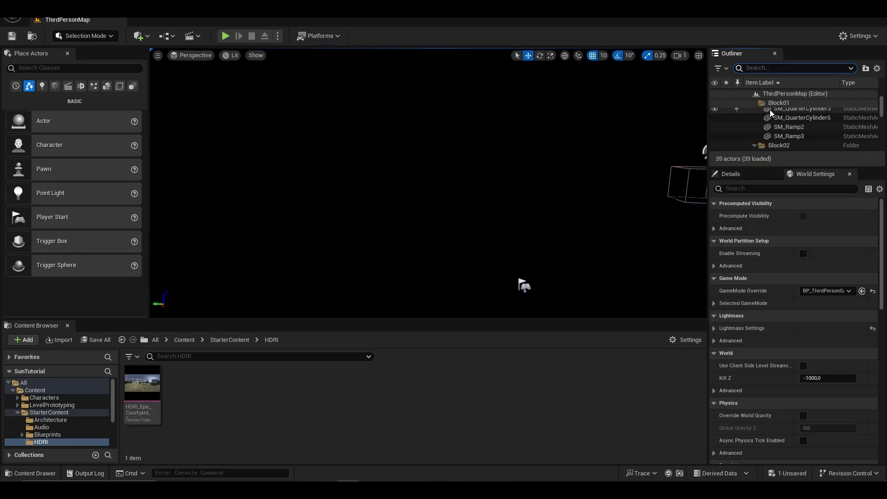
# - Find the Directional Light actor by searching for "direct" and place one in the sky area of the level
pyautogui.scroll(-5, 793, 128)
pyautogui.scroll(-5, 793, 128)
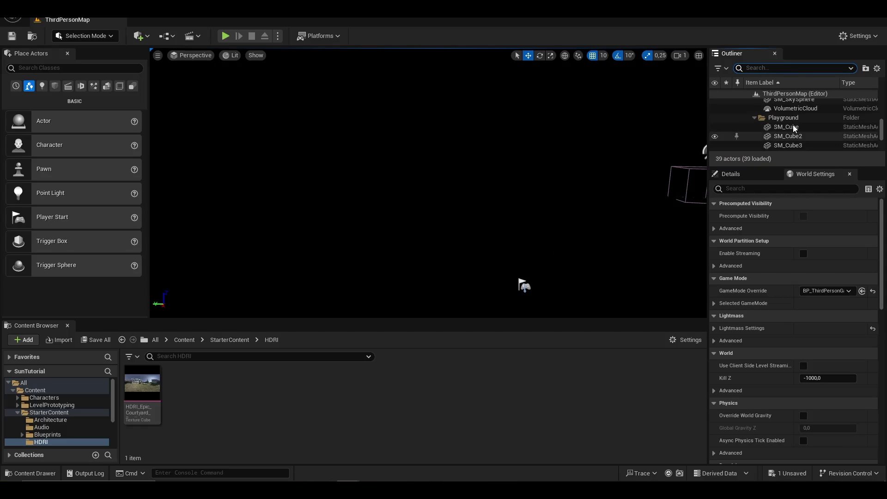
pyautogui.click(790, 122)
pyautogui.scroll(-3, 792, 141)
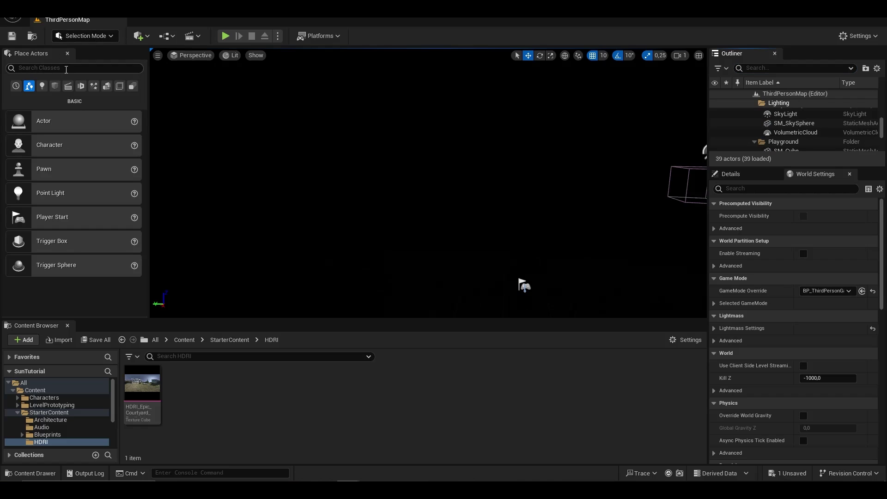
pyautogui.click(66, 68)
pyautogui.write('direct')
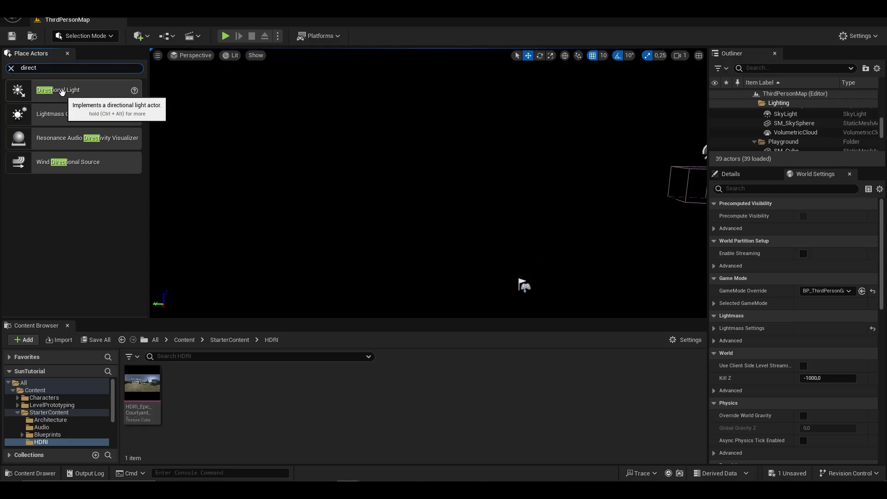
pyautogui.moveTo(55, 90); pyautogui.dragTo(314, 133)
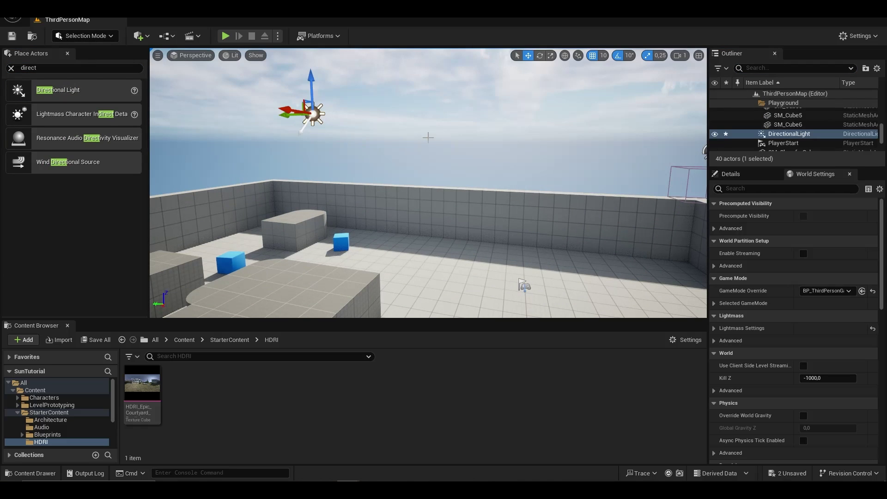
# - Set the directional light's rotation to -90, 0, 0 and move the light into the Lighting folder
pyautogui.click(731, 173)
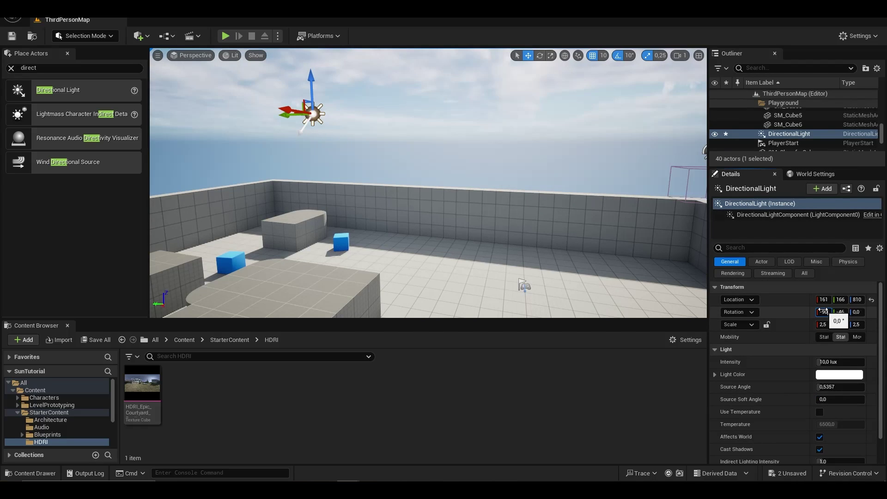
pyautogui.write('-90')
pyautogui.press('Tab')
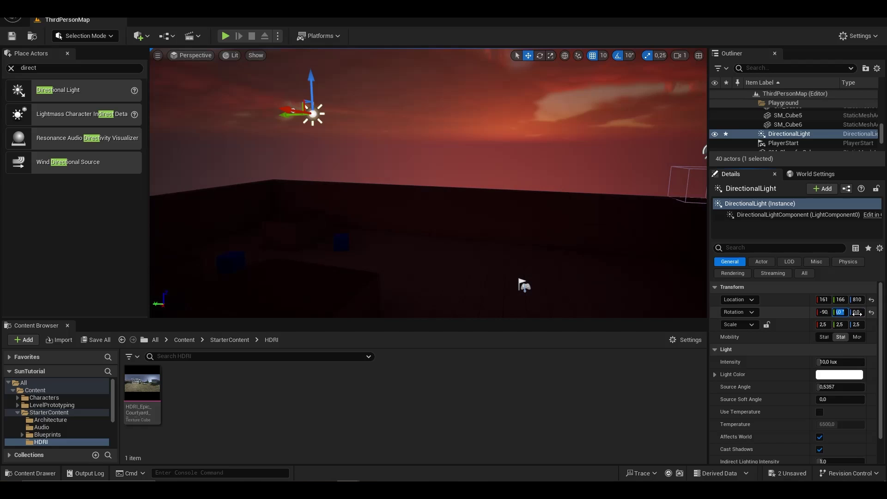
pyautogui.moveTo(642, 245); pyautogui.dragTo(673, 226, button='right')
pyautogui.moveTo(771, 134); pyautogui.dragTo(787, 118)
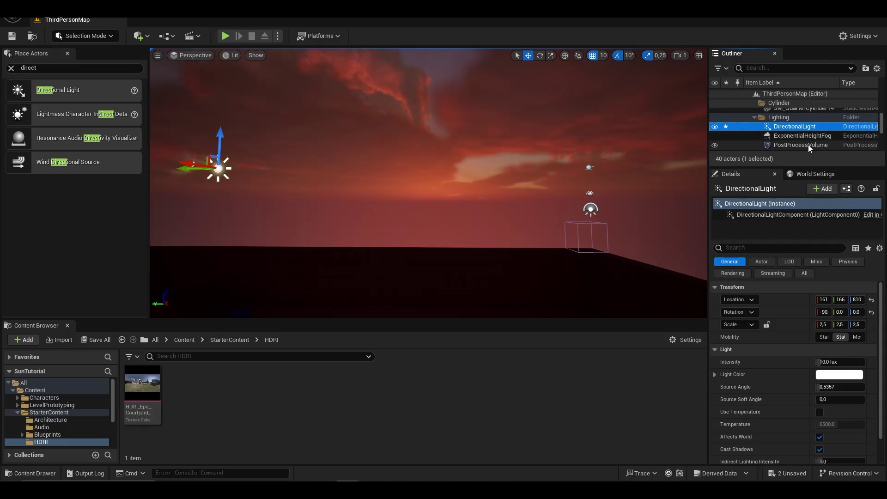
# - Set the volumetric cloud's Layer Bottom Altitude to about 13.37 and its Tracing Max Distance to about 19.79
pyautogui.click(806, 135)
pyautogui.scroll(-5, 806, 136)
pyautogui.click(808, 137)
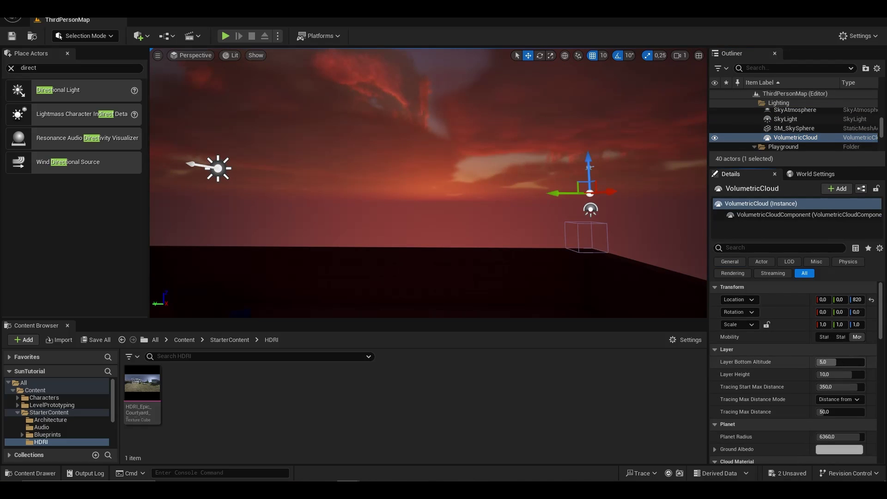
pyautogui.moveTo(835, 362); pyautogui.dragTo(864, 362)
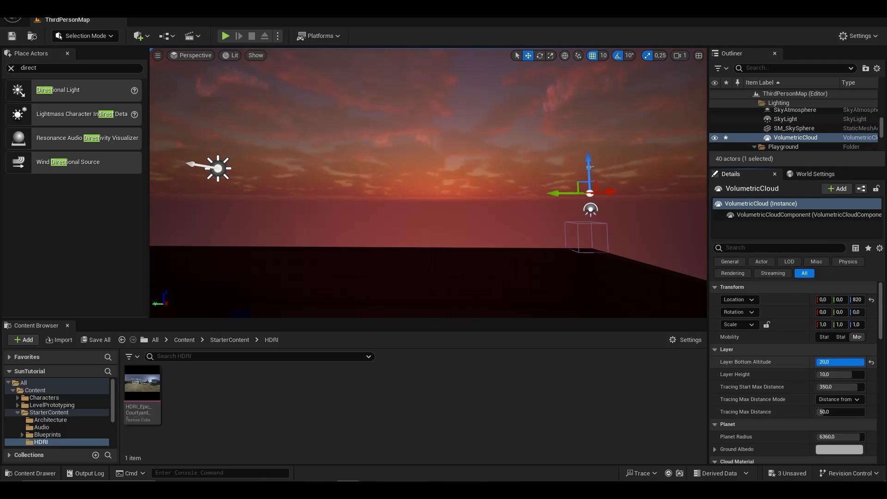
pyautogui.hotkey('ctrl', 'z')
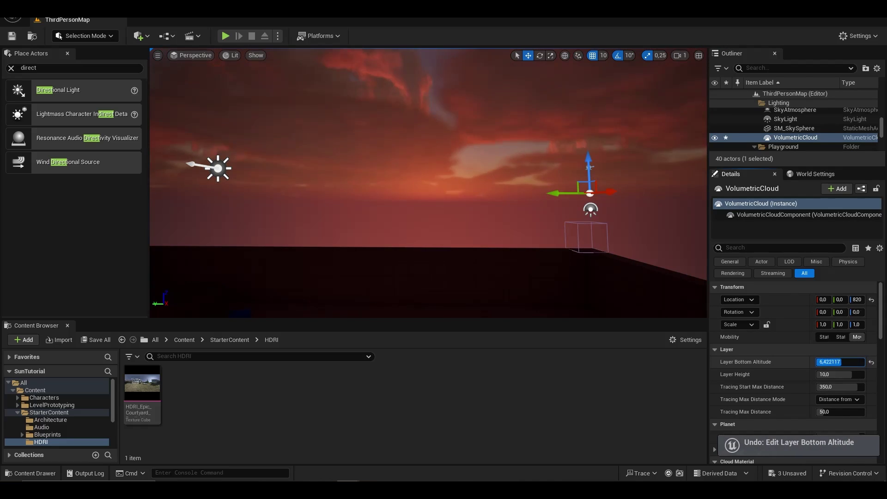
pyautogui.moveTo(847, 362); pyautogui.dragTo(859, 362)
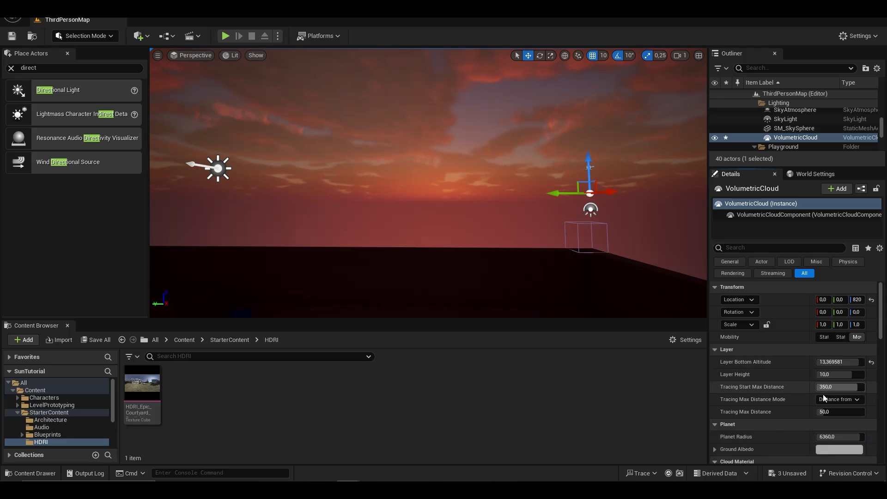
pyautogui.moveTo(841, 411); pyautogui.dragTo(840, 412)
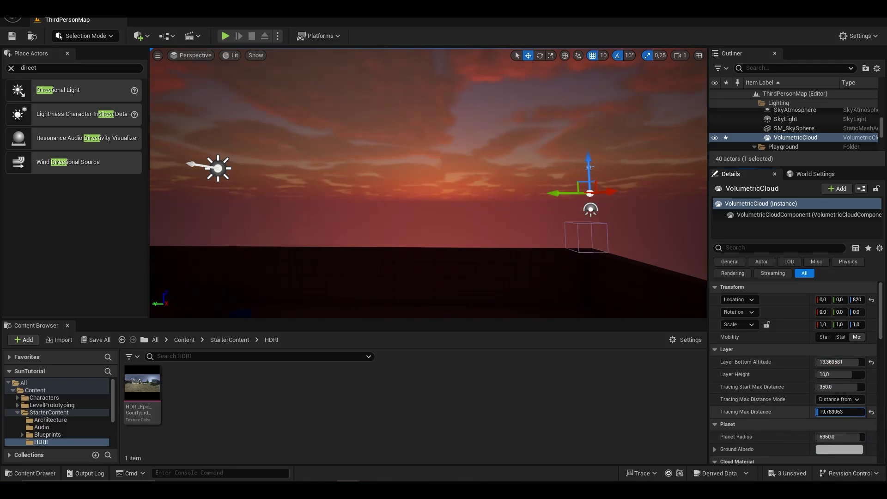
pyautogui.moveTo(578, 240)
pyautogui.mouseDown(button='right')
pyautogui.moveTo(462, 199)
pyautogui.moveTo(370, 221)
pyautogui.mouseUp(button='right')
pyautogui.moveTo(542, 253); pyautogui.dragTo(398, 244, button='right')
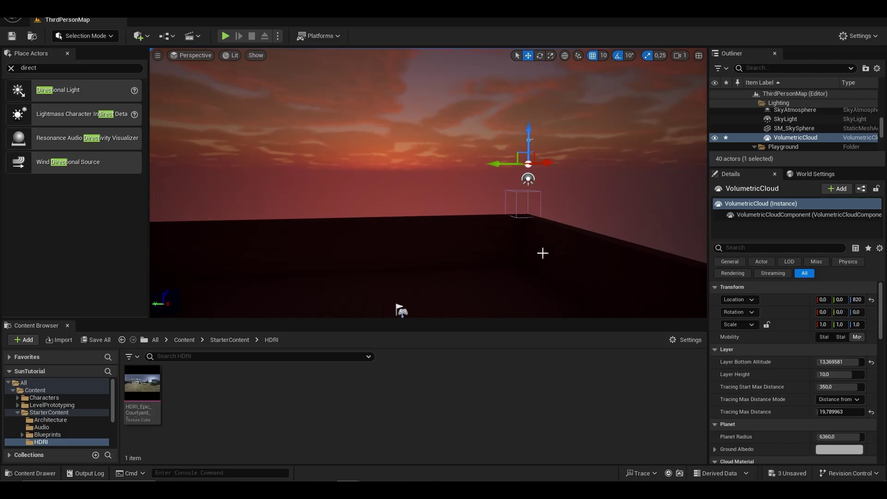
# - Set the directional light's Source Angle to 25 to enlarge the sun disc
pyautogui.scroll(3, 779, 125)
pyautogui.click(785, 141)
pyautogui.scroll(-2, 831, 287)
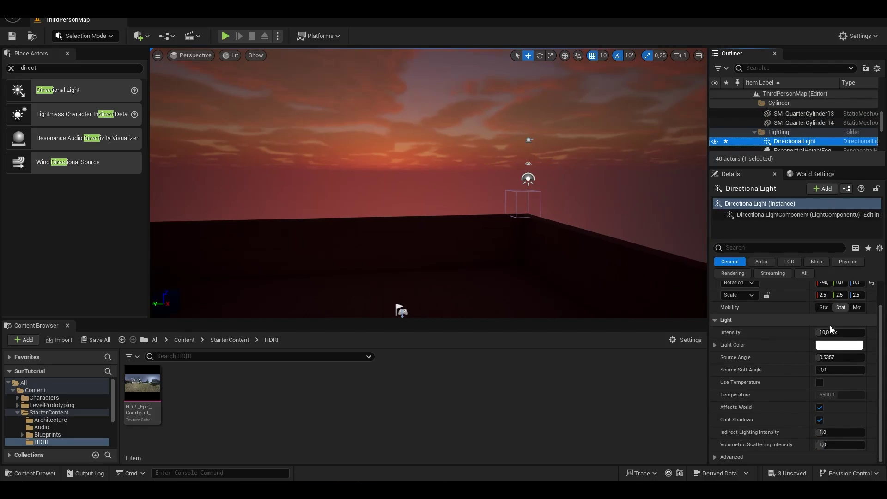
pyautogui.moveTo(831, 360); pyautogui.dragTo(863, 360)
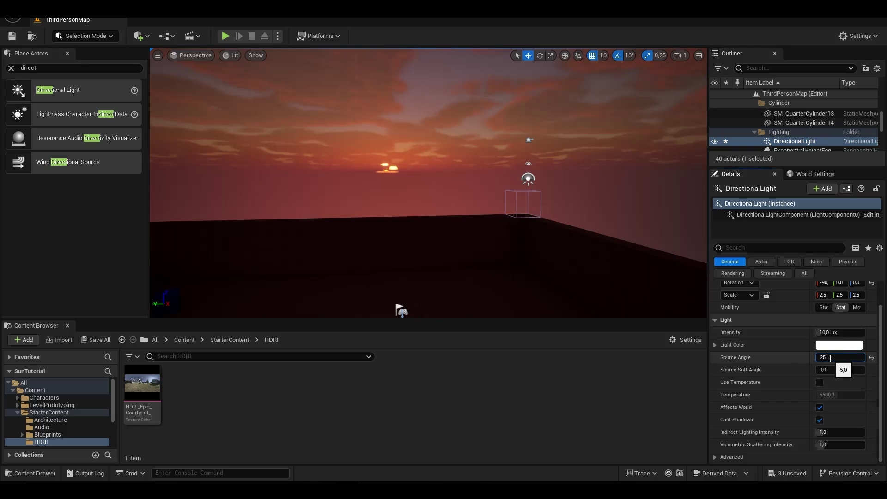
pyautogui.press('Return')
# - Set the volumetric cloud's Layer Bottom Altitude to about 8.98, Layer Height to about 2.65 and Tracing Start Max Distance to 500
pyautogui.scroll(-2, 826, 121)
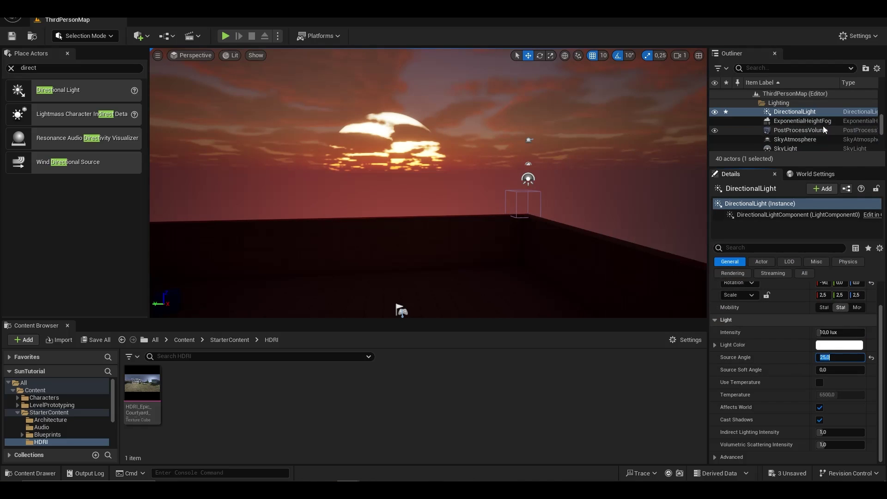
pyautogui.click(821, 122)
pyautogui.scroll(-2, 820, 123)
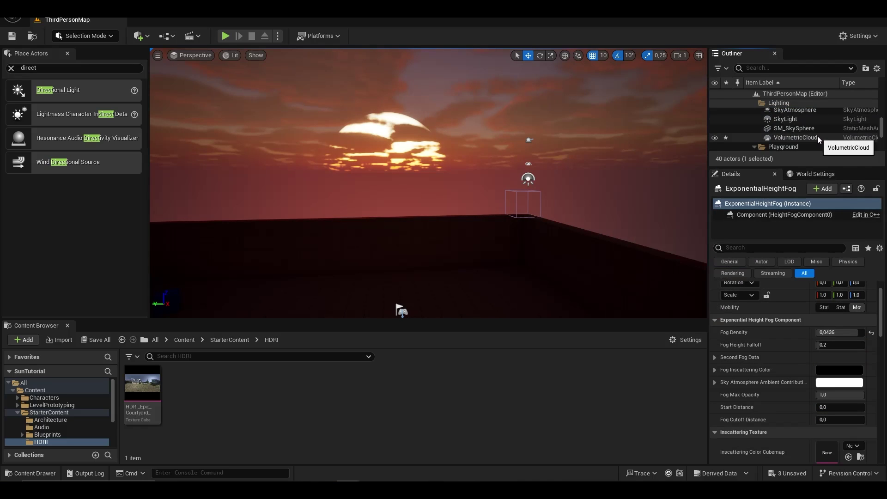
pyautogui.click(816, 135)
pyautogui.moveTo(838, 332); pyautogui.dragTo(825, 344)
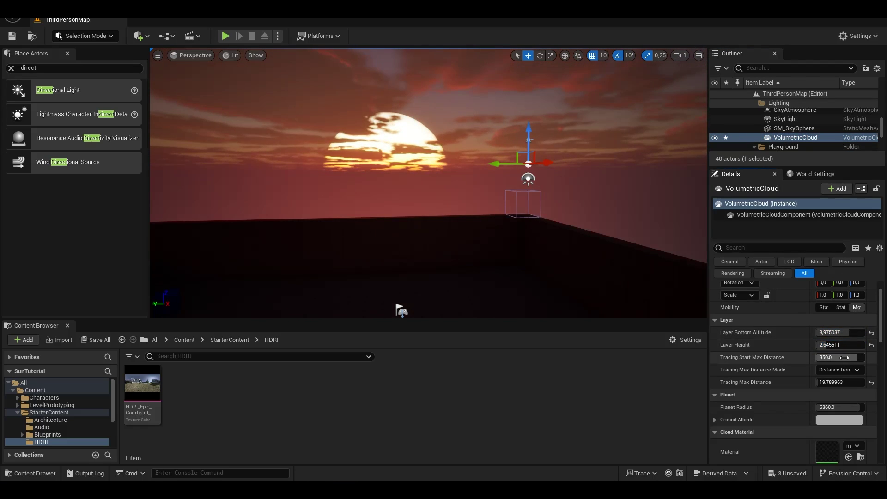
pyautogui.write('500')
pyautogui.press('Return')
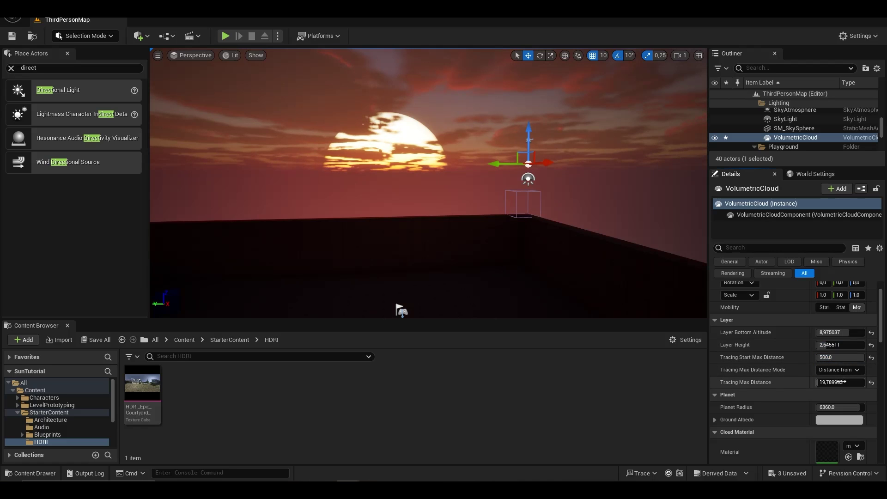
# - Set the volumetric cloud's Tracing Max Distance to 3
pyautogui.moveTo(826, 382); pyautogui.dragTo(816, 381)
pyautogui.moveTo(555, 222)
pyautogui.mouseDown(button='right')
pyautogui.moveTo(467, 217)
pyautogui.moveTo(517, 215)
pyautogui.mouseUp(button='right')
pyautogui.moveTo(369, 300); pyautogui.dragTo(554, 239, button='right')
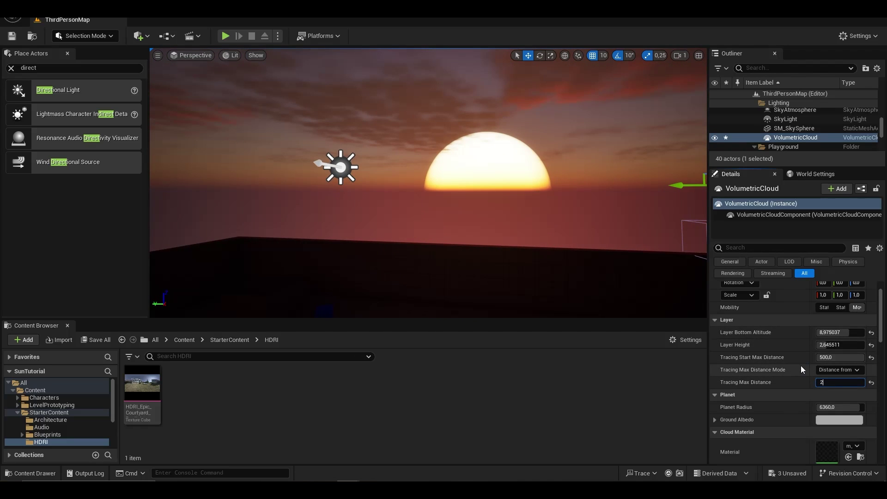
pyautogui.press('BackSpace')
pyautogui.write('3')
pyautogui.press('Return')
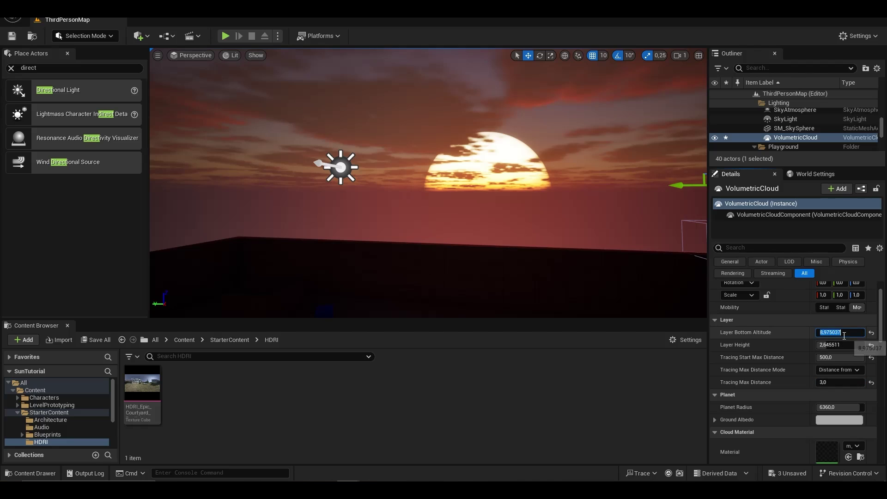
# - Set the volumetric cloud's Layer Bottom Altitude to 20 and inspect the sky around the sun
pyautogui.hotkey('ctrl', 'a')
pyautogui.write('20')
pyautogui.press('Return')
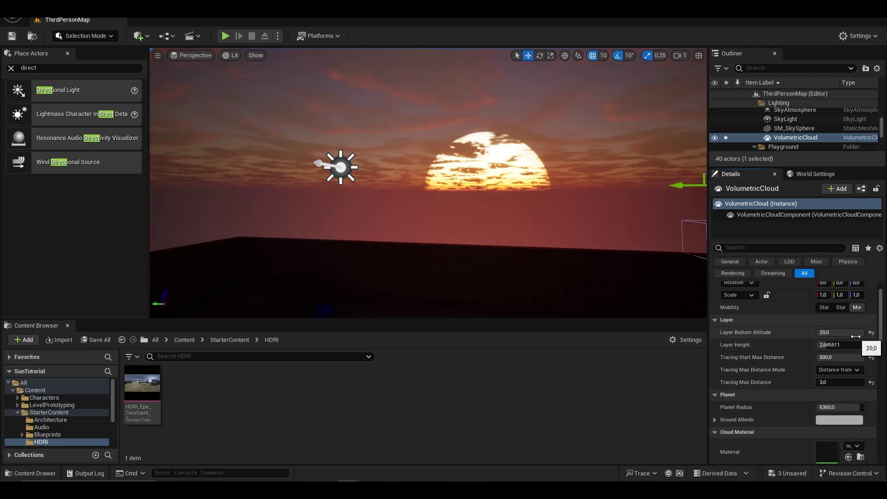
pyautogui.moveTo(555, 222); pyautogui.dragTo(596, 211, button='right')
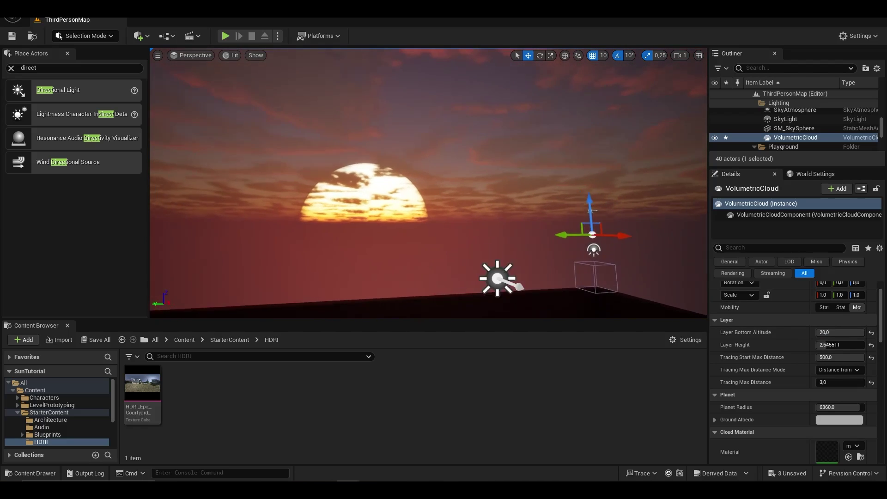
pyautogui.press('s')
pyautogui.moveTo(380, 180); pyautogui.dragTo(411, 221, button='right')
pyautogui.scroll(-1, 380, 180)
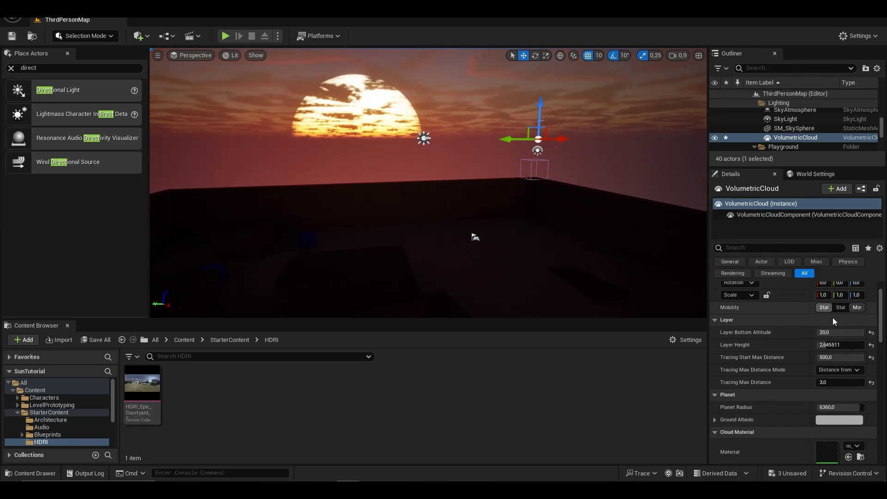
# - Set the volumetric cloud's Layer Bottom Altitude to 15
pyautogui.click(844, 332)
pyautogui.write('15')
pyautogui.press('Return')
pyautogui.moveTo(579, 219); pyautogui.dragTo(530, 199, button='right')
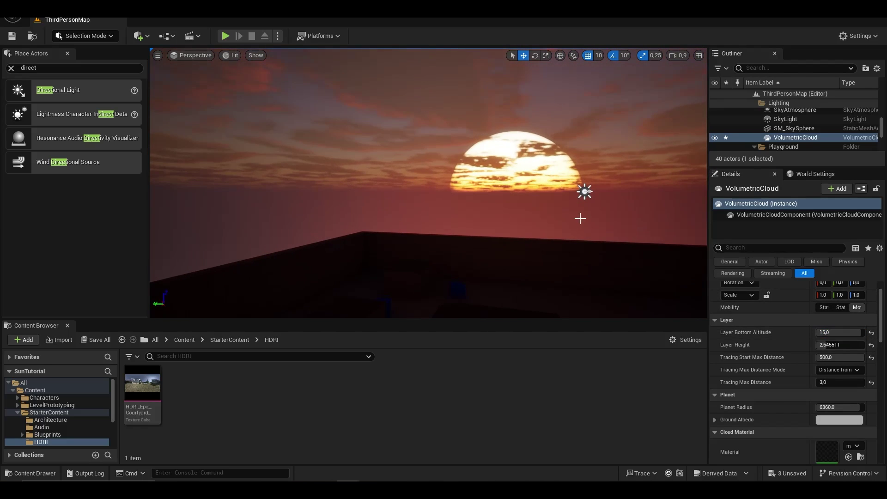
pyautogui.moveTo(588, 238); pyautogui.dragTo(624, 241, button='right')
pyautogui.moveTo(623, 241); pyautogui.dragTo(630, 234, button='right')
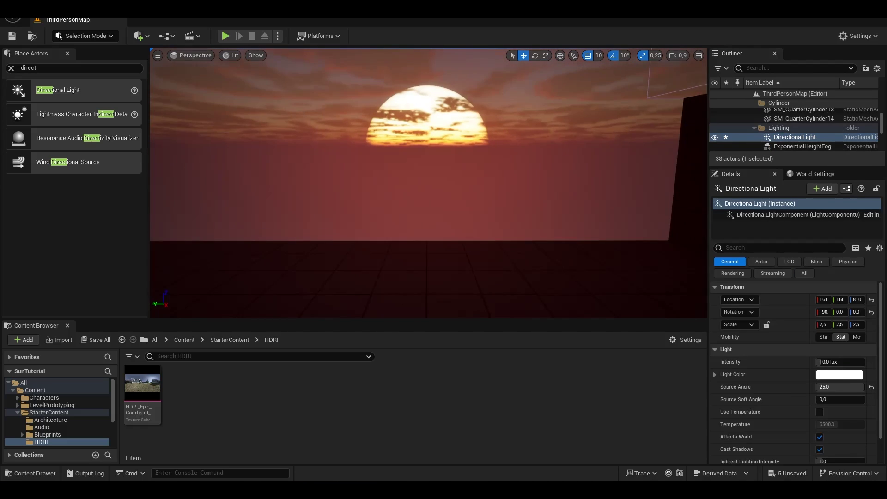
# - Raise the sun slightly above the horizon by rotating the directional light interactively to about -2.8 in Y and 0.57 in Z
pyautogui.moveTo(424, 137); pyautogui.dragTo(399, 119, button='right')
pyautogui.hotkey('ctrl', 'l')
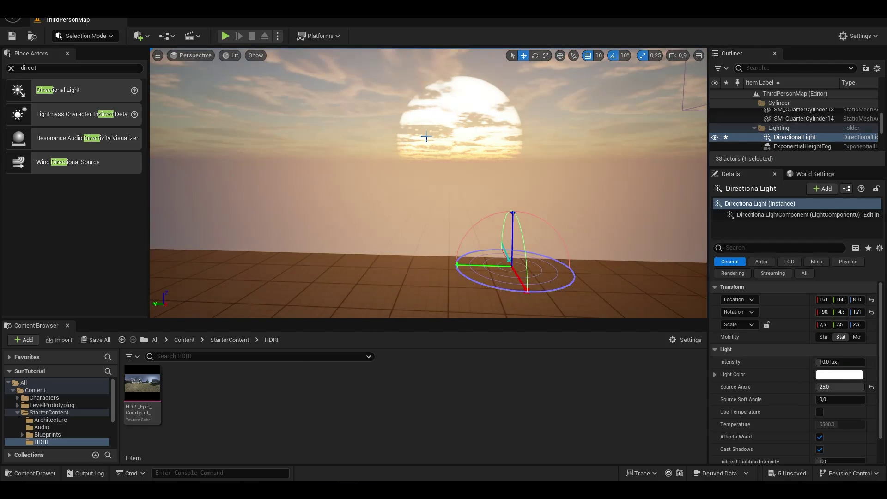
pyautogui.hotkey('ctrl', 'l')
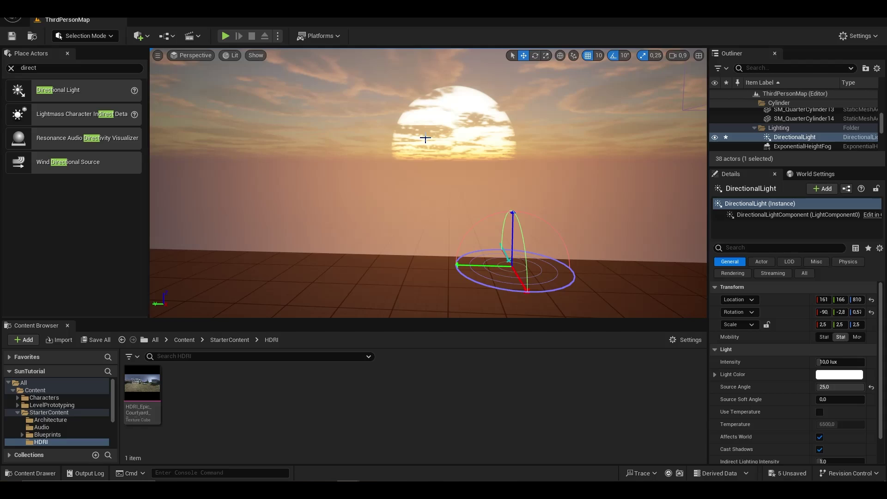
# - Set the directional light's Light Color to a peach orange with sRGB hex FFC69EFF
pyautogui.click(803, 146)
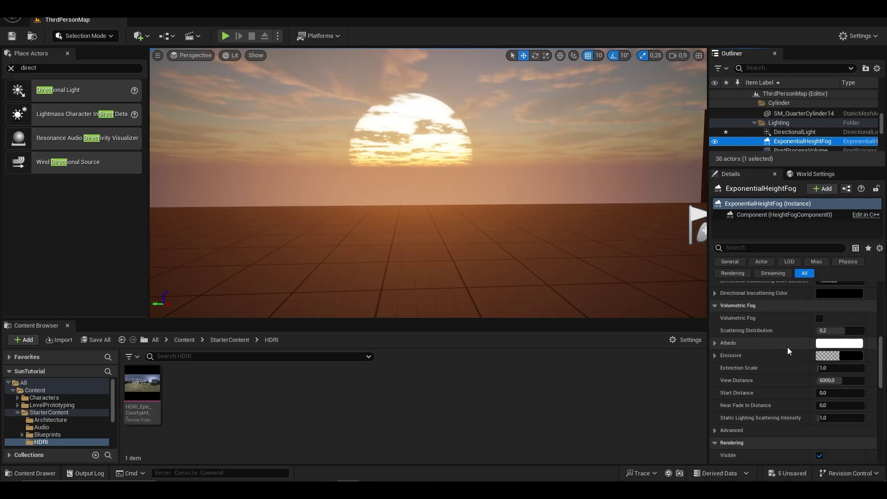
pyautogui.scroll(2, 804, 345)
pyautogui.click(781, 132)
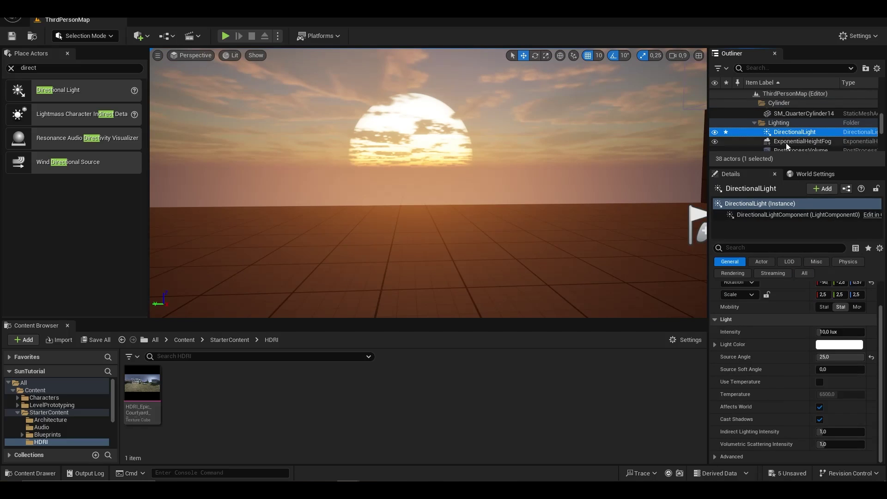
pyautogui.click(833, 345)
pyautogui.moveTo(725, 320); pyautogui.dragTo(705, 316)
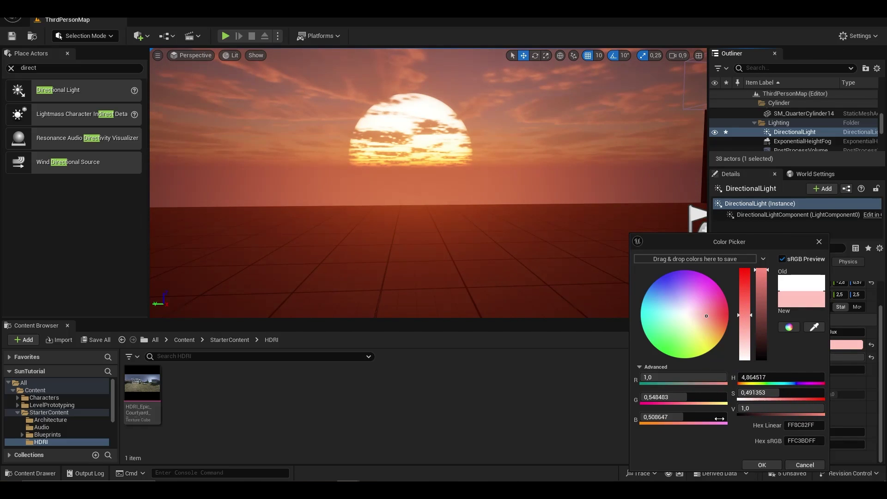
pyautogui.click(761, 464)
pyautogui.click(831, 344)
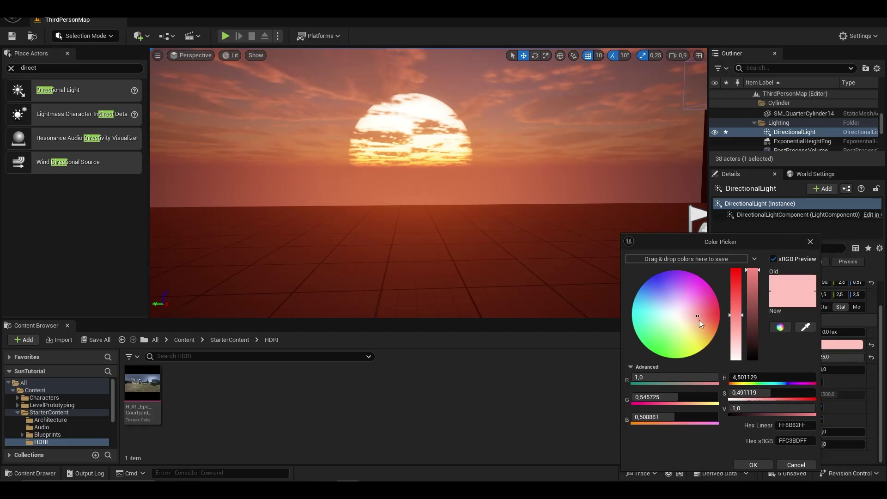
pyautogui.moveTo(734, 318); pyautogui.dragTo(737, 299)
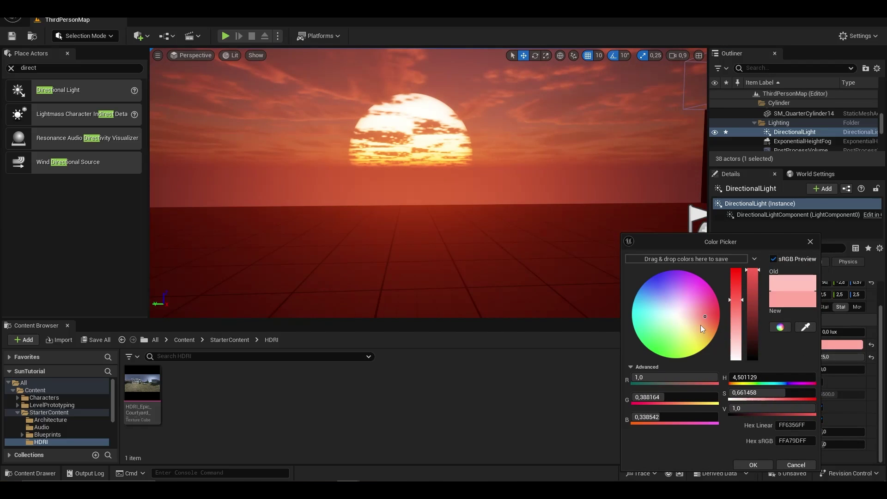
pyautogui.moveTo(700, 325)
pyautogui.mouseDown()
pyautogui.moveTo(711, 320)
pyautogui.moveTo(703, 324)
pyautogui.mouseUp()
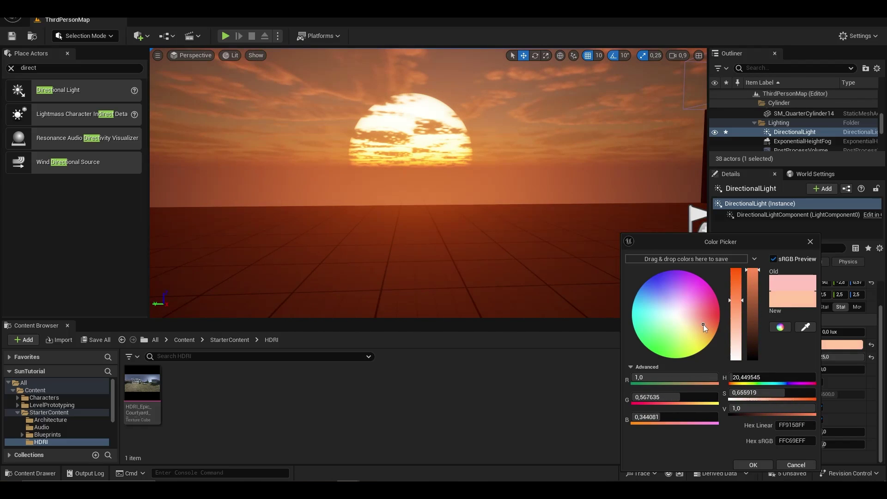
pyautogui.click(756, 466)
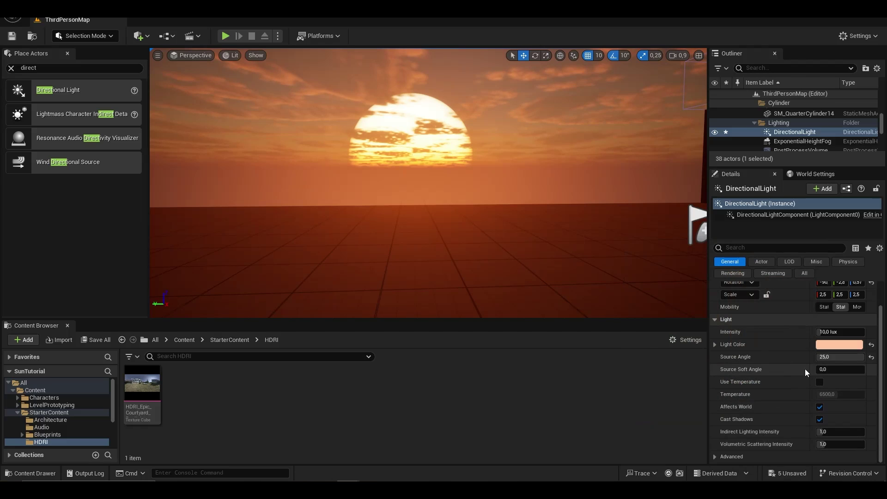
# - Playtest the level, walk the character around to view the sunset lighting, and stop the session
pyautogui.moveTo(563, 268); pyautogui.dragTo(691, 325, button='right')
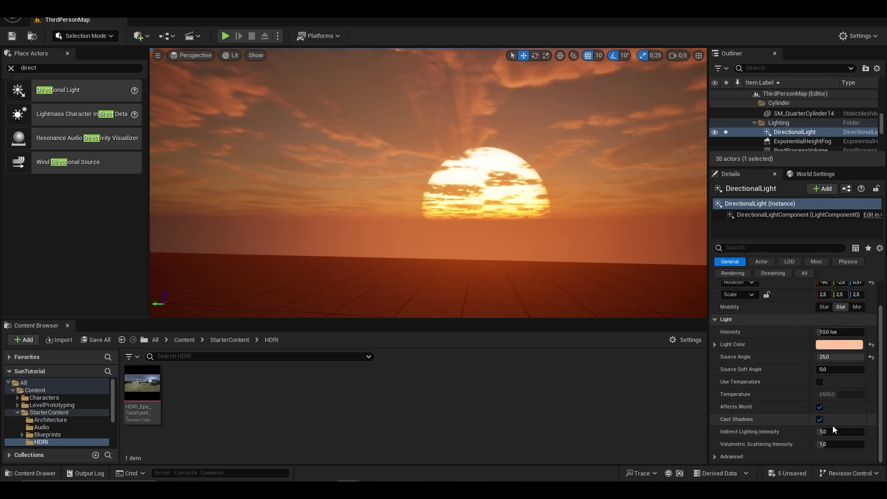
pyautogui.click(225, 35)
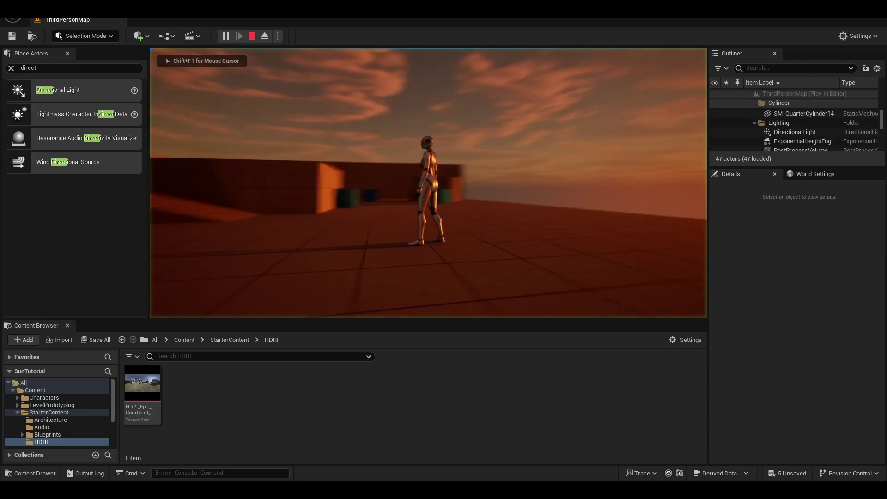
pyautogui.press('w')
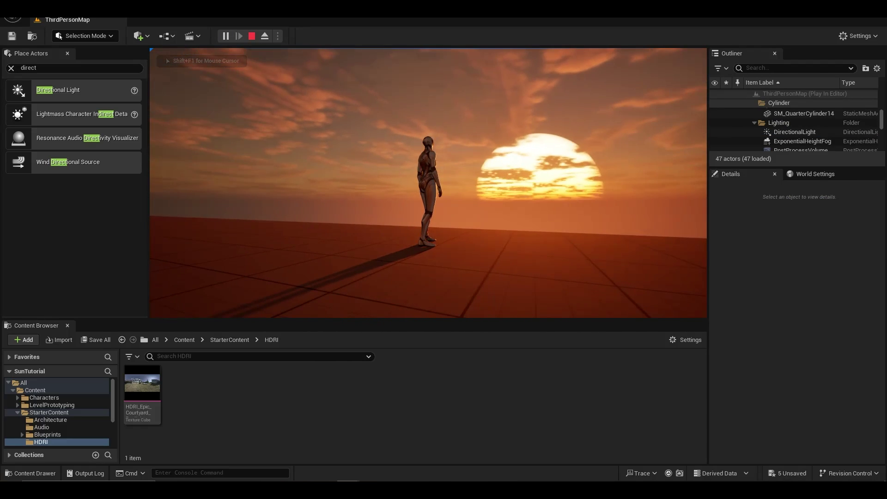
pyautogui.press('Escape')
# - Try an intensity of 5 lux for the directional light in a short playtest, and restore it to 10 lux
pyautogui.click(835, 332)
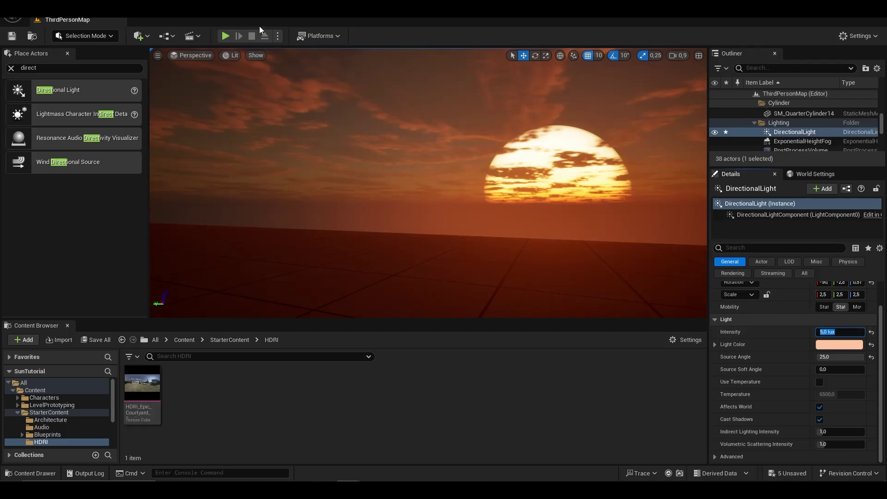
pyautogui.click(226, 35)
pyautogui.press('w')
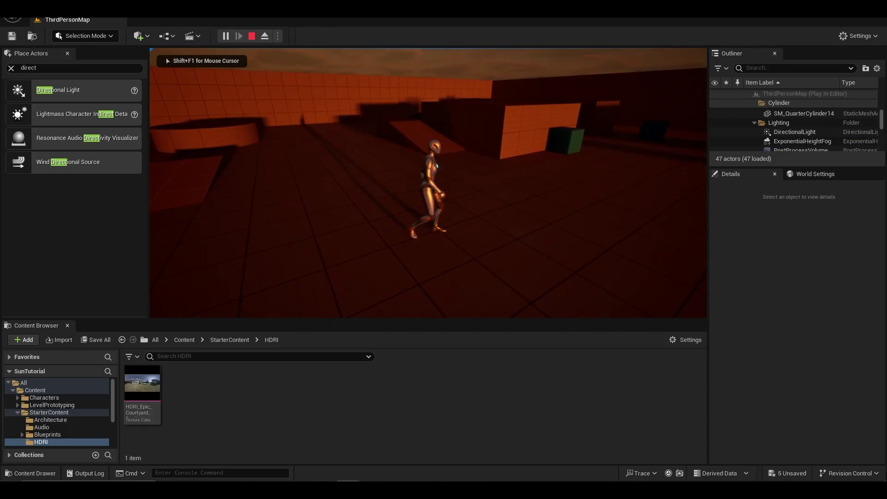
pyautogui.press('Escape')
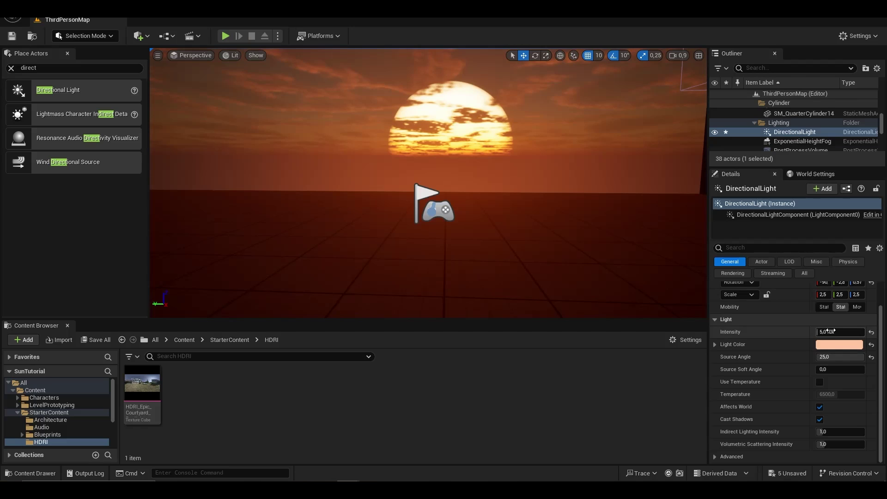
pyautogui.press('Return')
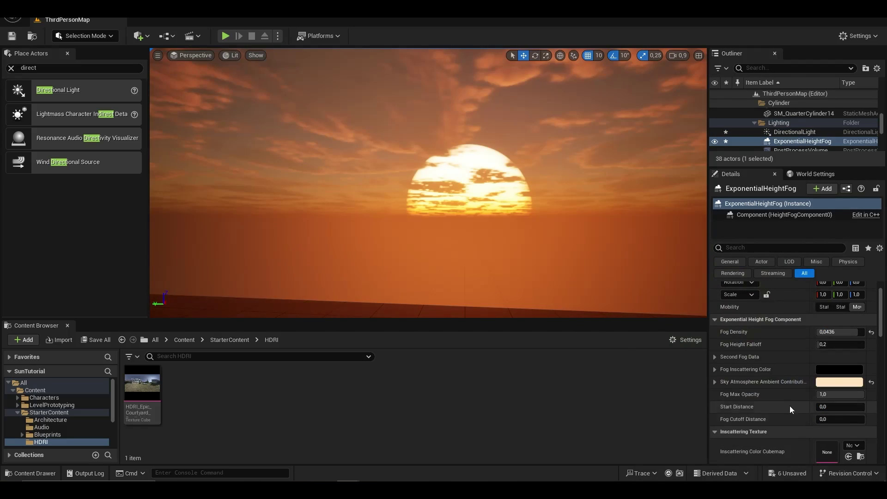
# - Review the ExponentialHeightFog's inscattering and volumetric fog settings, and check the PostProcessVolume and SkyAtmosphere actors
pyautogui.scroll(-5, 786, 402)
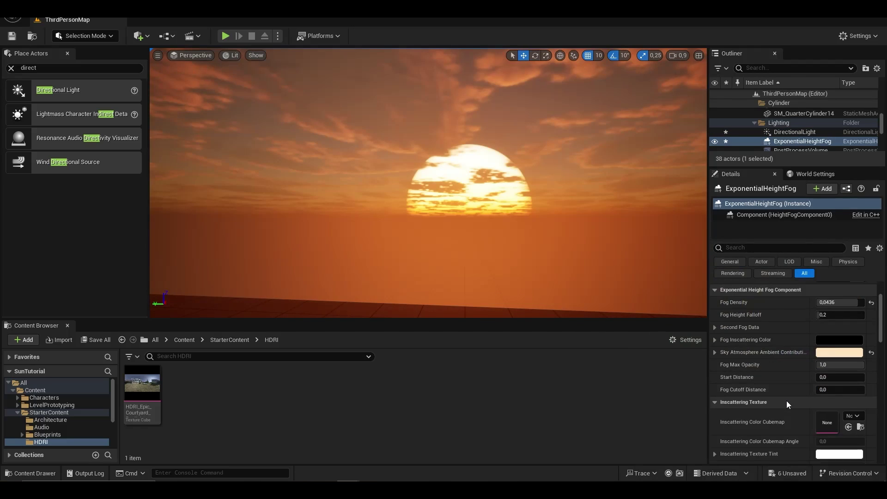
pyautogui.scroll(-2, 784, 145)
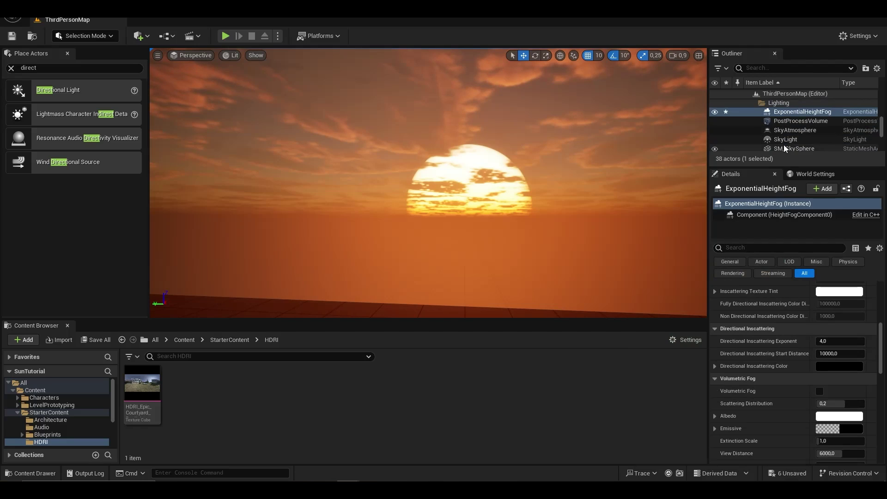
pyautogui.click(795, 124)
pyautogui.click(795, 129)
# - Set the SkyLight's Light Color to a light orange with sRGB hex FFD189FF
pyautogui.click(797, 140)
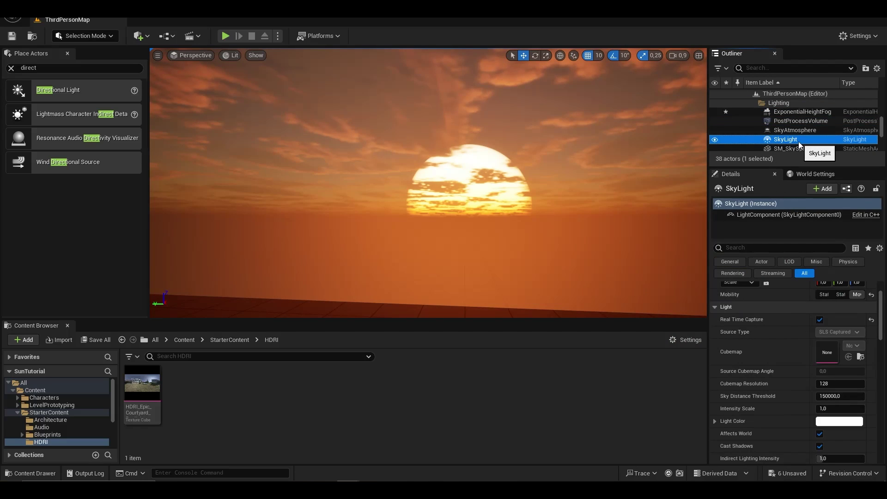
pyautogui.scroll(-1, 788, 145)
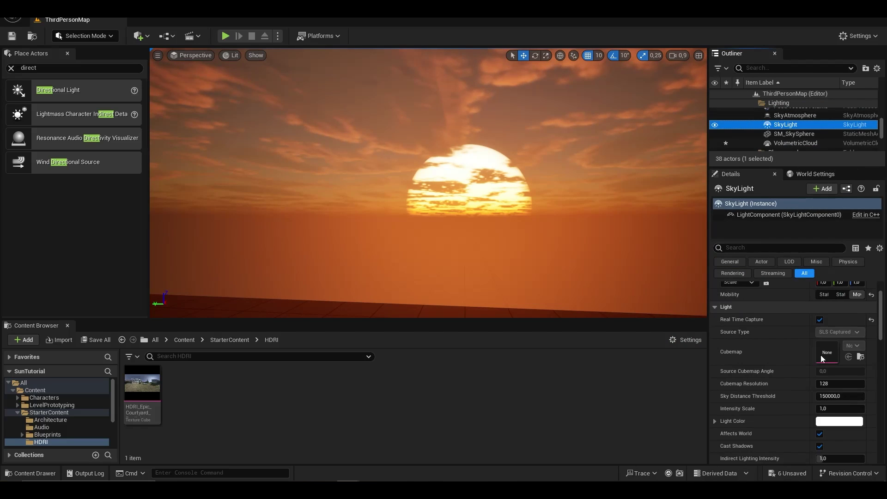
pyautogui.click(838, 421)
pyautogui.click(691, 311)
pyautogui.moveTo(692, 314)
pyautogui.mouseDown()
pyautogui.moveTo(720, 331)
pyautogui.moveTo(688, 335)
pyautogui.moveTo(712, 327)
pyautogui.mouseUp()
pyautogui.moveTo(749, 298); pyautogui.dragTo(750, 292)
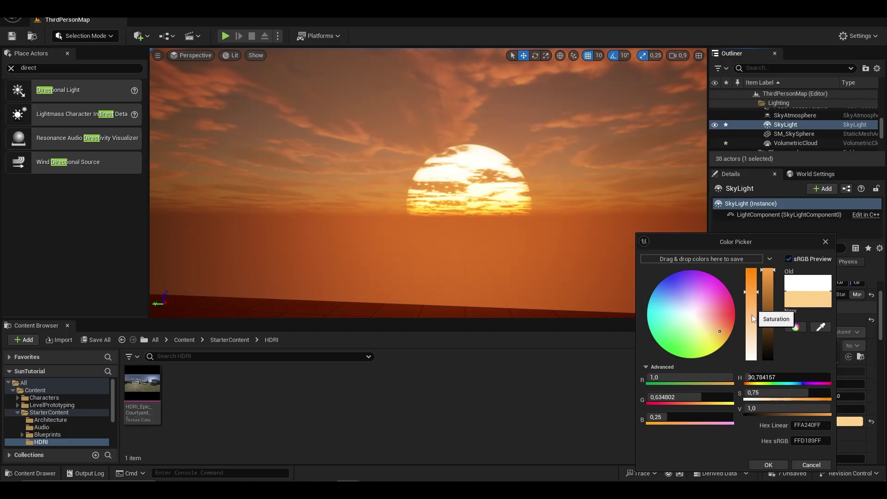
pyautogui.click(768, 466)
# - Inspect the sunset over the floor and blocks, and review the settings of the ExponentialHeightFog and DirectionalLight
pyautogui.moveTo(600, 241); pyautogui.dragTo(591, 263, button='right')
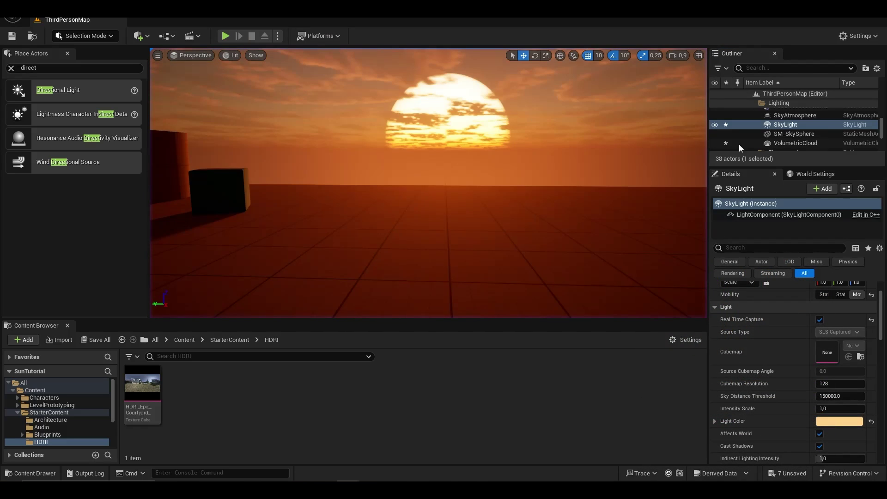
pyautogui.scroll(1, 789, 126)
pyautogui.scroll(2, 792, 128)
pyautogui.click(792, 140)
pyautogui.click(789, 132)
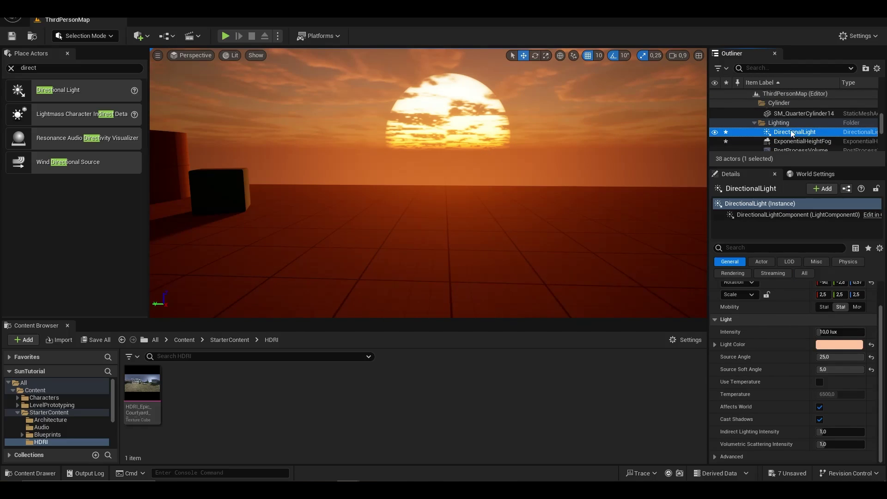
pyautogui.click(446, 128)
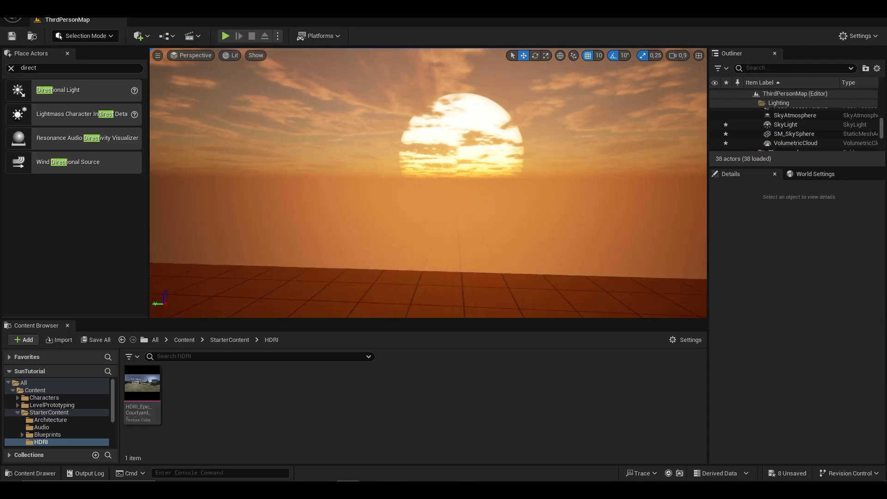
pyautogui.moveTo(343, 173); pyautogui.dragTo(343, 173, button='right')
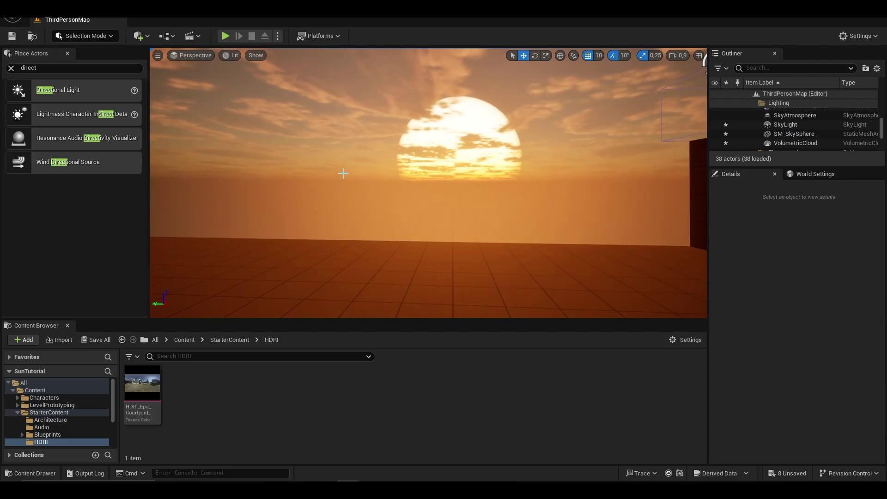
pyautogui.scroll(3, 779, 131)
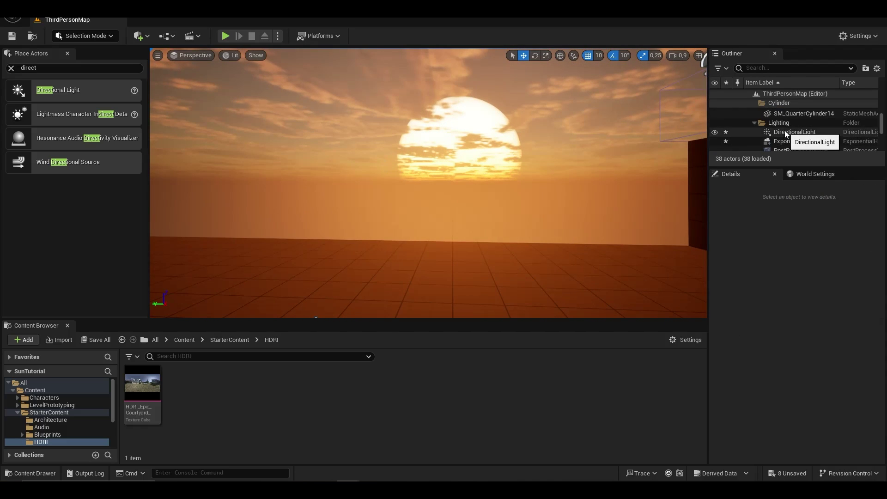
pyautogui.scroll(-2, 790, 132)
pyautogui.scroll(3, 792, 133)
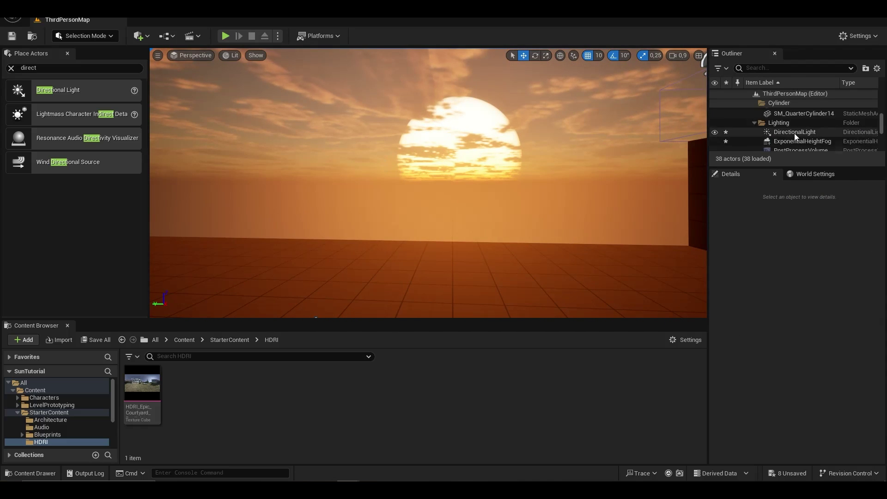
pyautogui.moveTo(555, 162); pyautogui.dragTo(644, 155, button='right')
pyautogui.press('s')
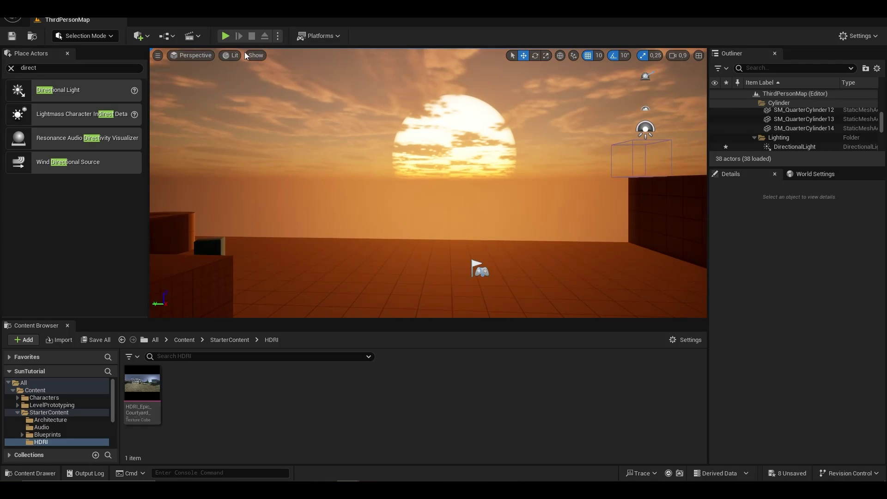
# - Playtest the level, walk the character until it faces the sun, and show the game view full screen
pyautogui.hotkey('alt', 'p')
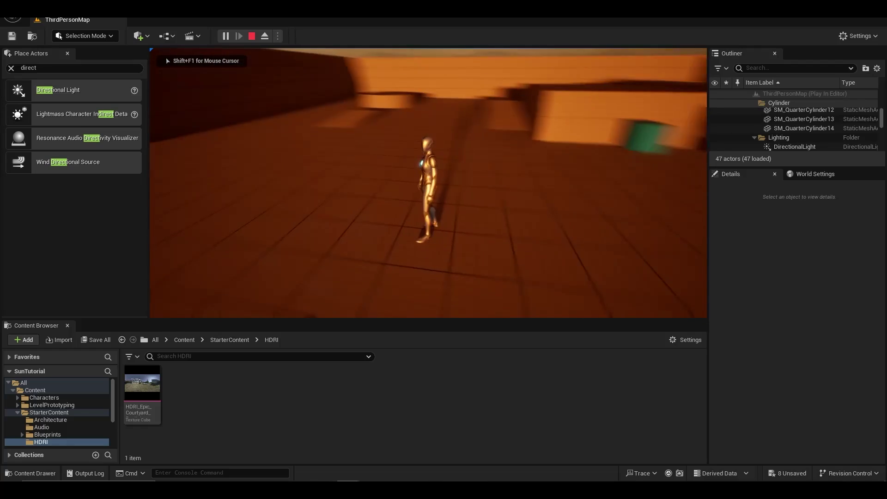
pyautogui.press('w')
pyautogui.press('d')
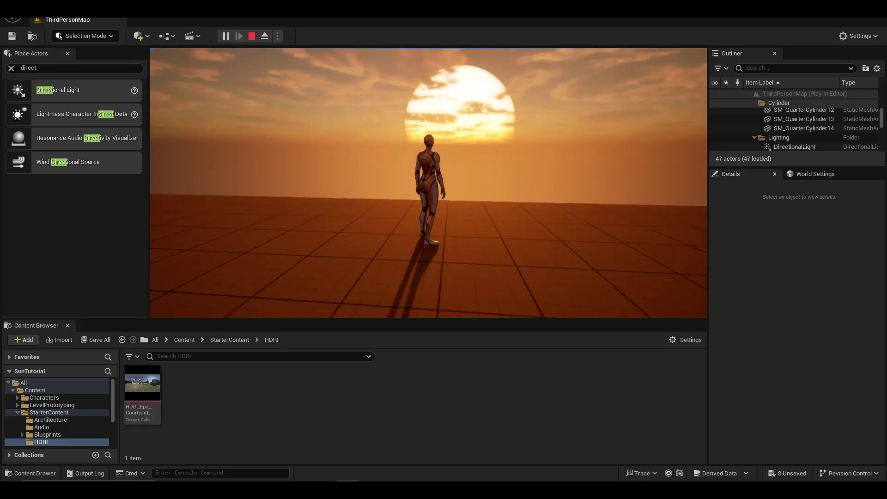
pyautogui.press('F11')
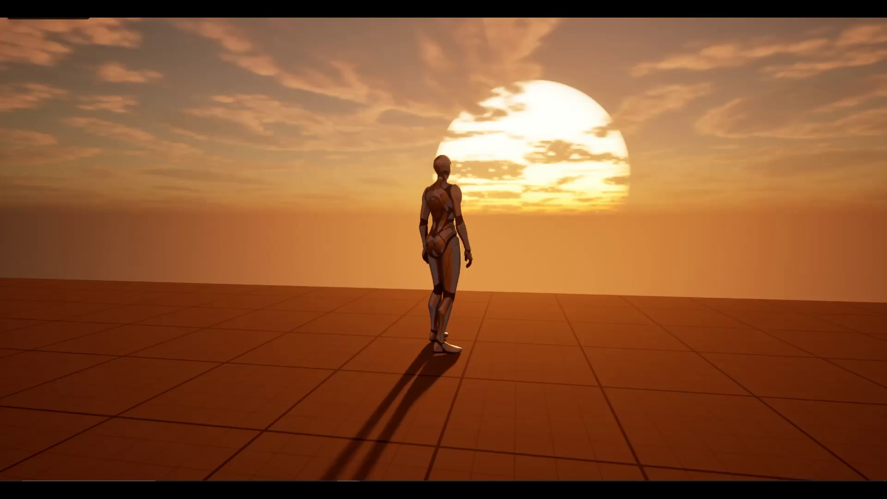